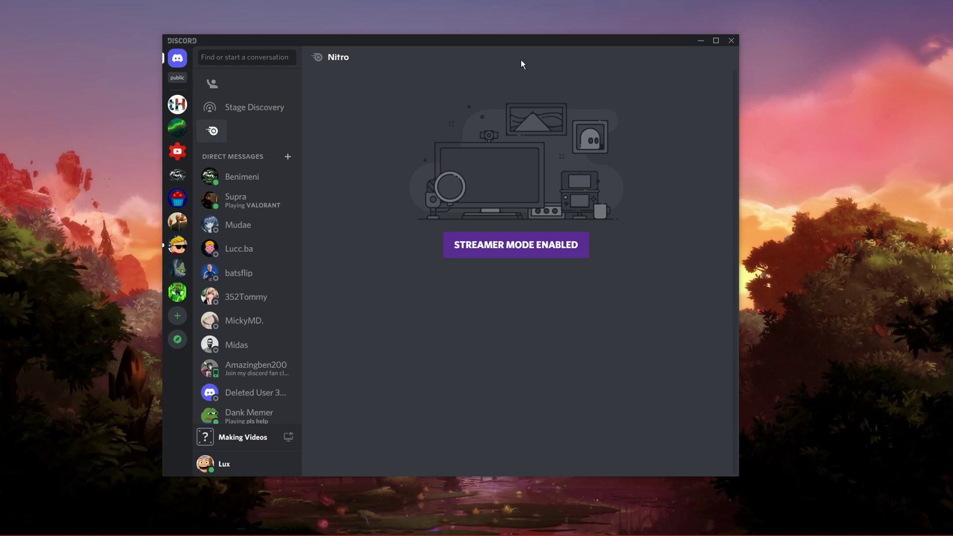
# - Close Discord and end its Discord (32 bit) process in Task Manager, then close Task Manager
pyautogui.moveTo(523, 43); pyautogui.dragTo(555, 47)
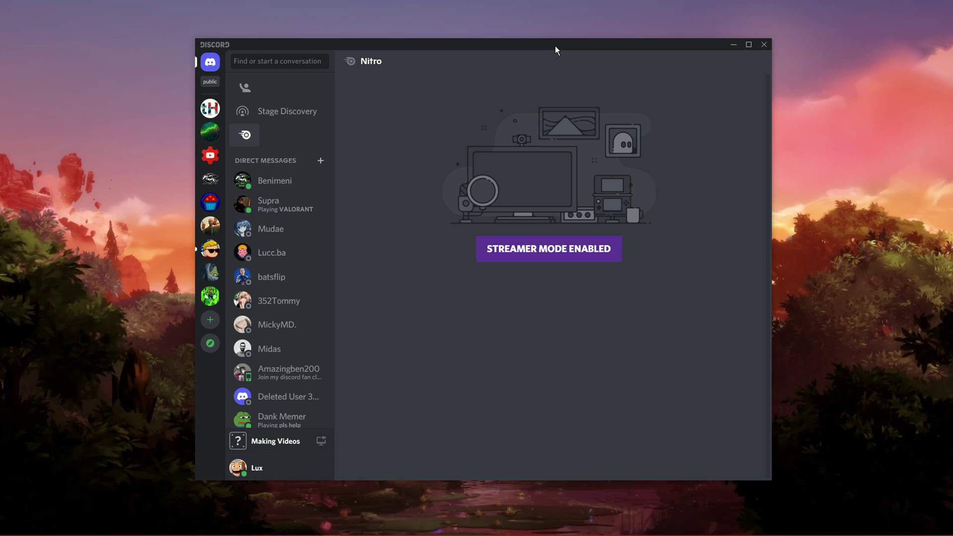
pyautogui.click(763, 45)
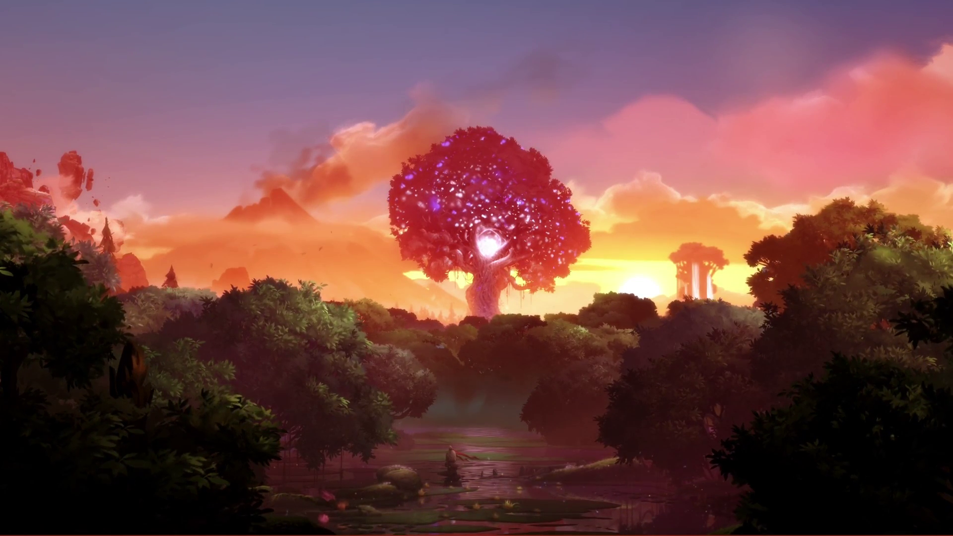
pyautogui.rightClick(459, 525)
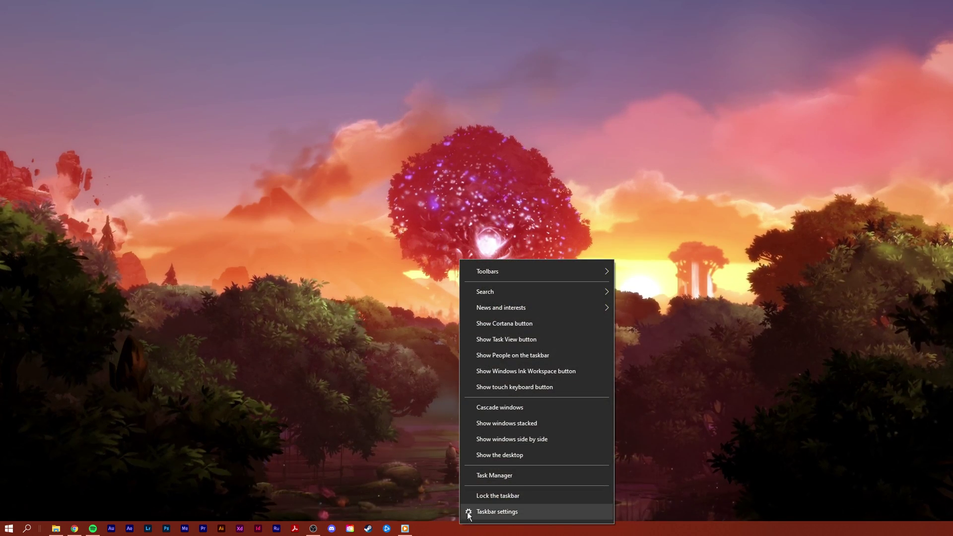
pyautogui.click(478, 476)
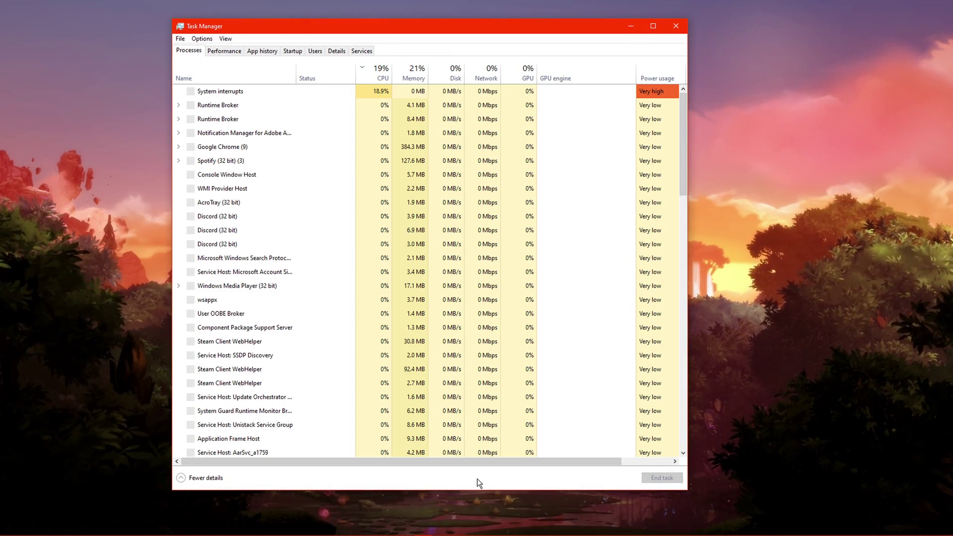
pyautogui.click(255, 151)
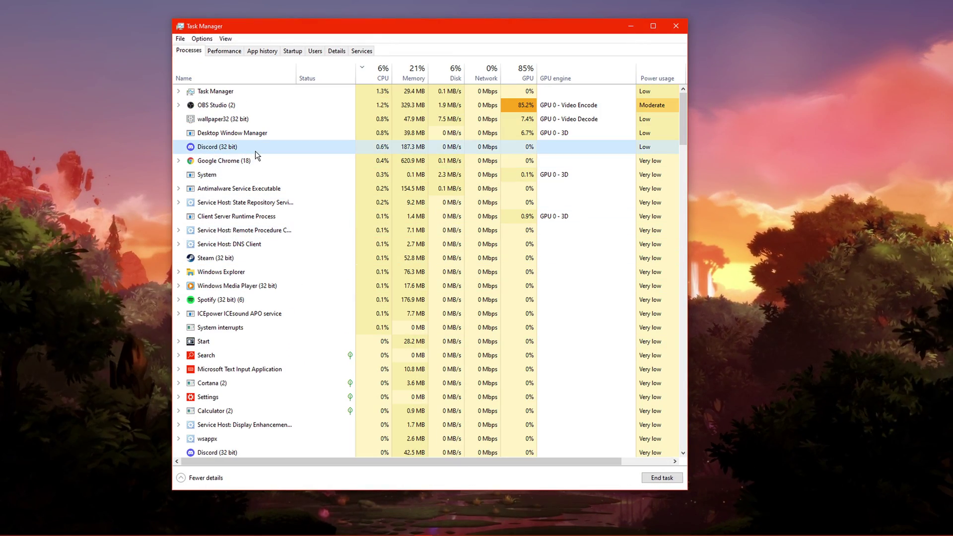
pyautogui.click(662, 478)
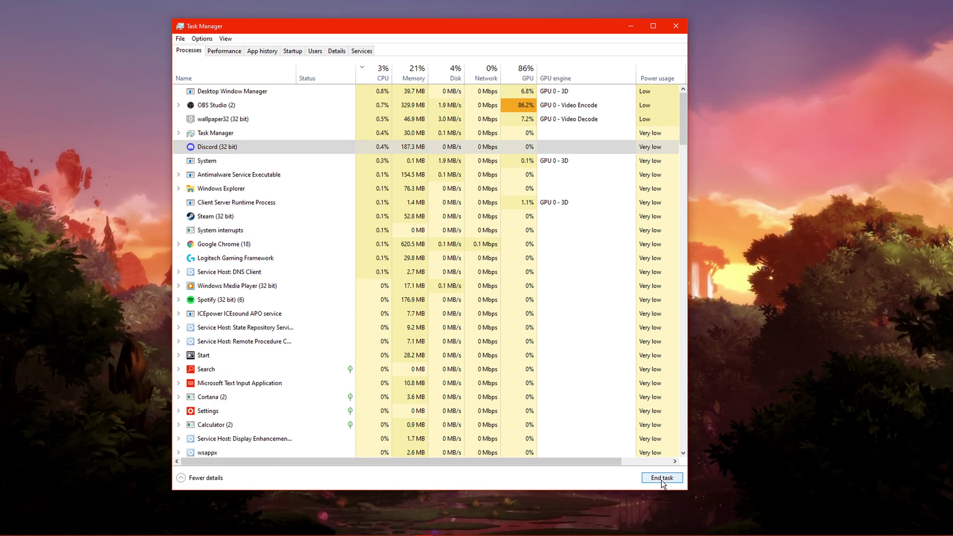
pyautogui.click(289, 184)
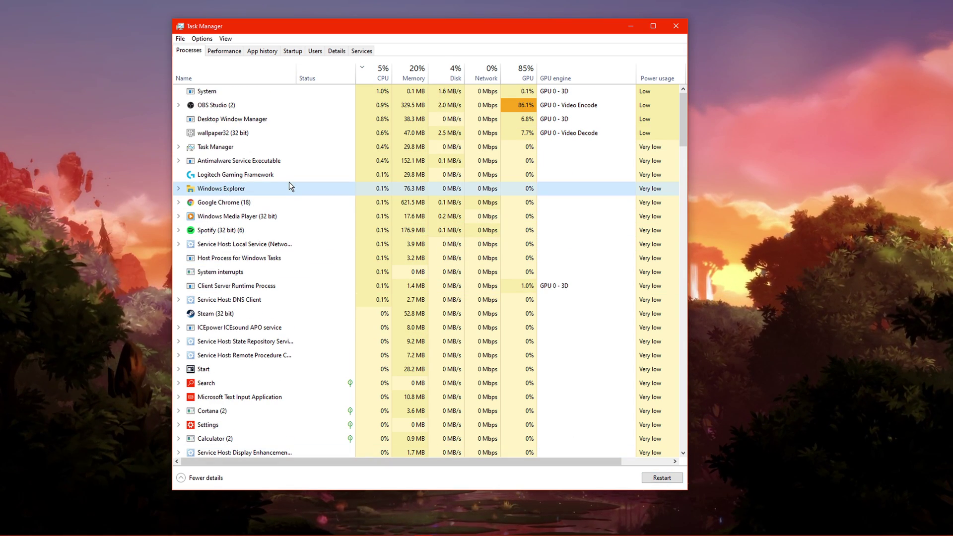
pyautogui.press('pagedown')
pyautogui.press('pagedown')
pyautogui.press('pagedown')
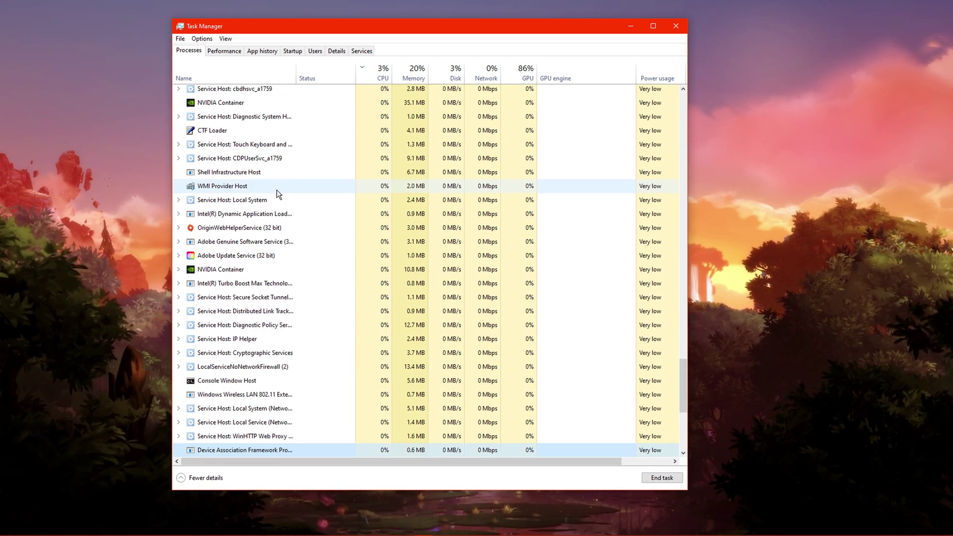
pyautogui.click(673, 28)
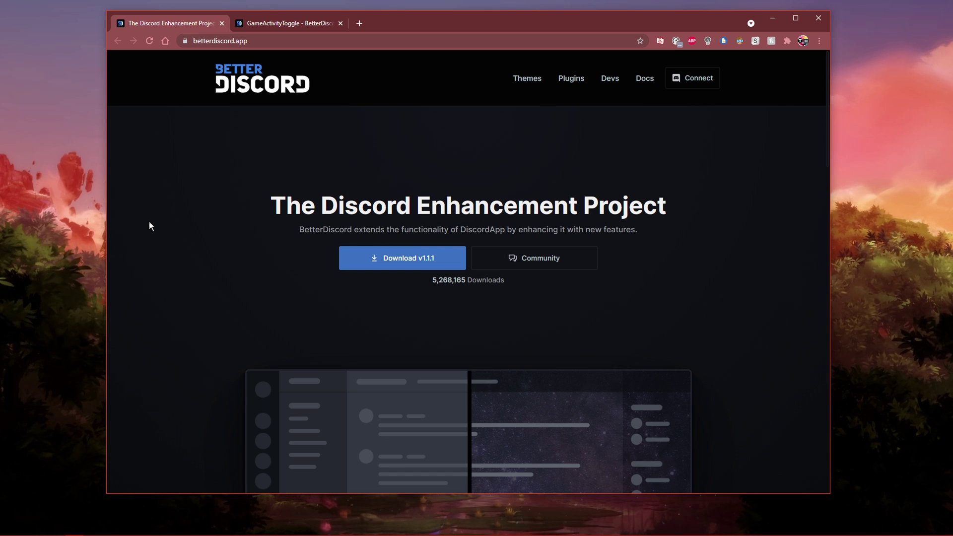
# - Download the BetterDiscord v1.1.1 installer, show it in its folder, then minimize Chrome
pyautogui.click(341, 260)
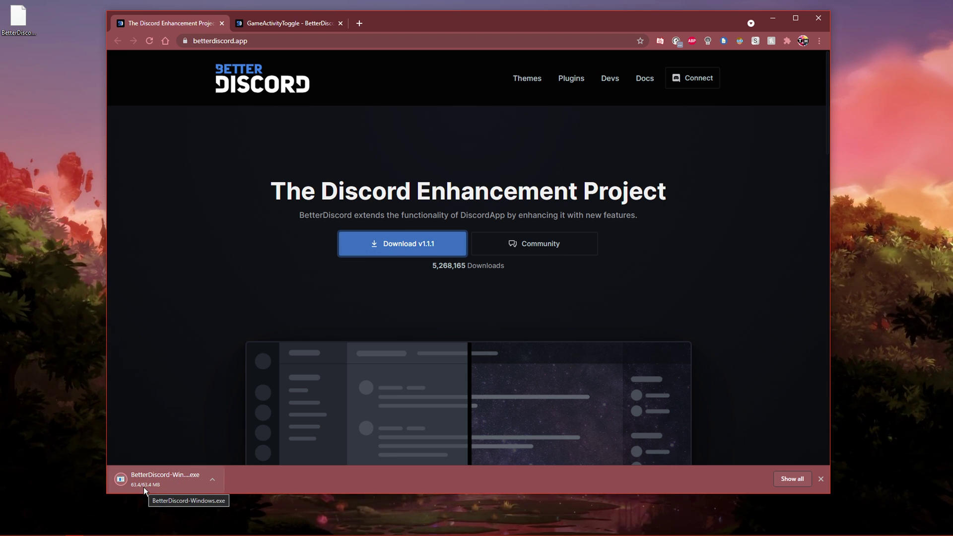
pyautogui.click(213, 480)
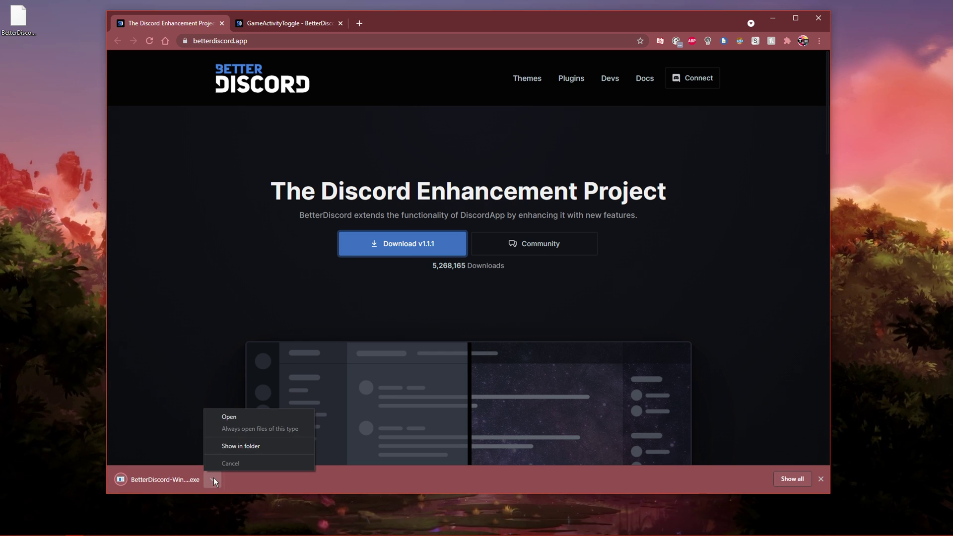
pyautogui.click(274, 446)
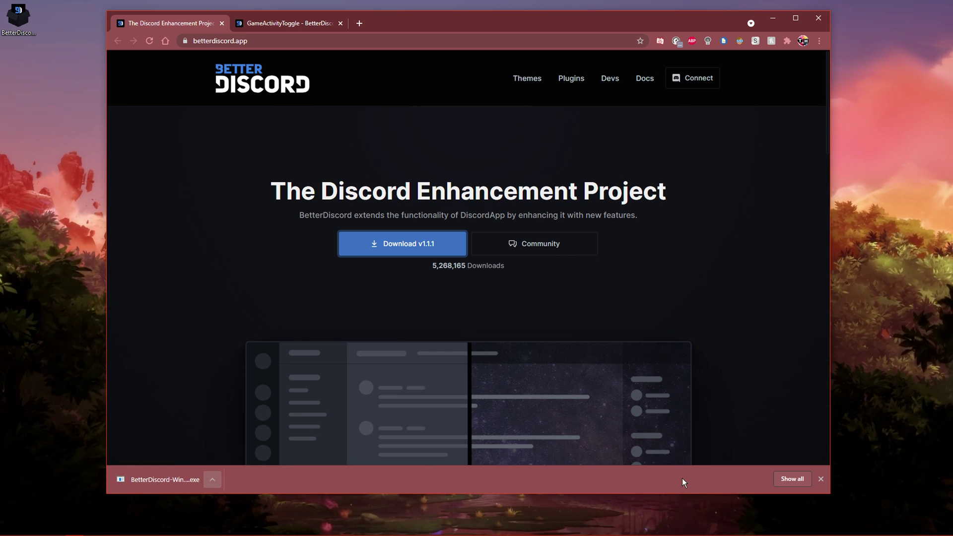
pyautogui.click(822, 481)
pyautogui.click(772, 18)
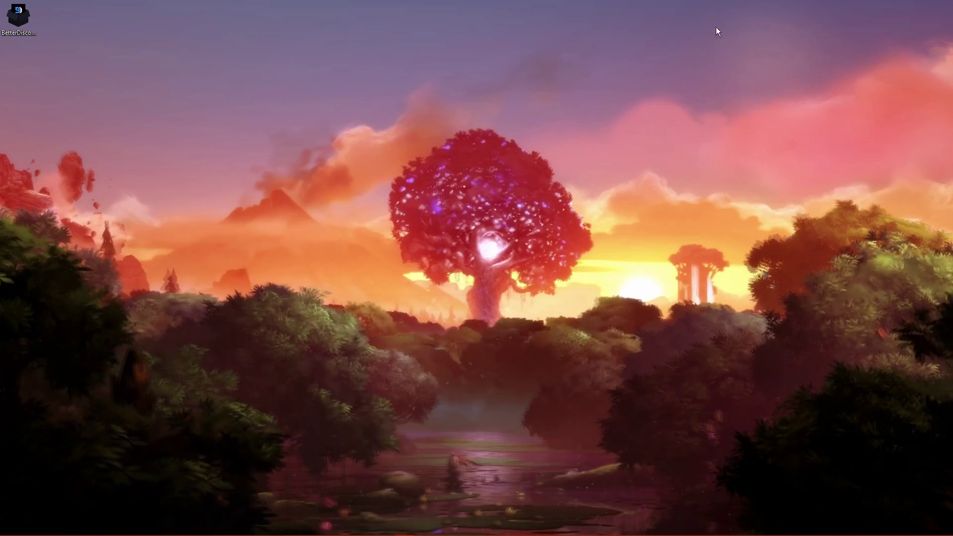
# - Launch BetterDiscord-Windows.exe, accept the license, choose Install BetterDiscord and target stable Discord
pyautogui.moveTo(18, 17); pyautogui.dragTo(108, 52)
pyautogui.doubleClick(97, 66)
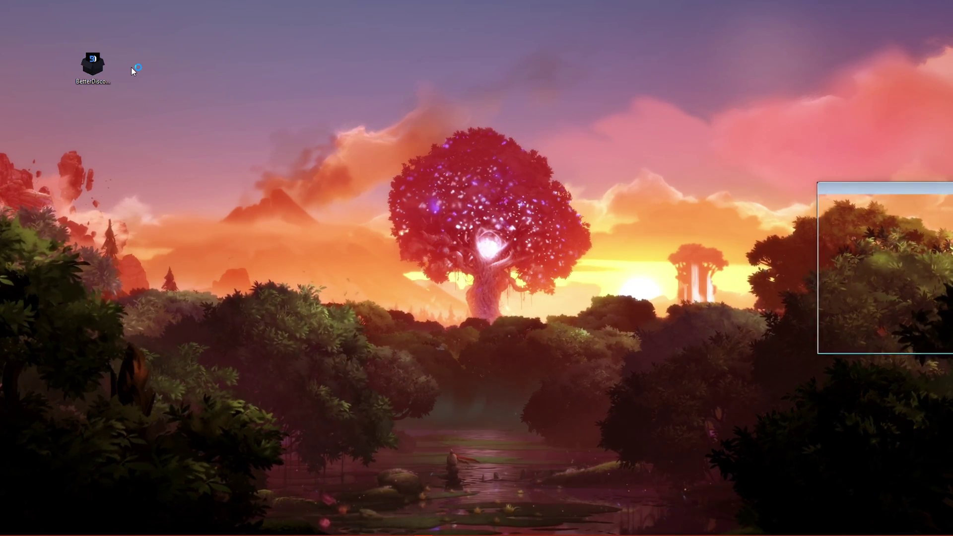
pyautogui.moveTo(907, 189); pyautogui.dragTo(421, 132)
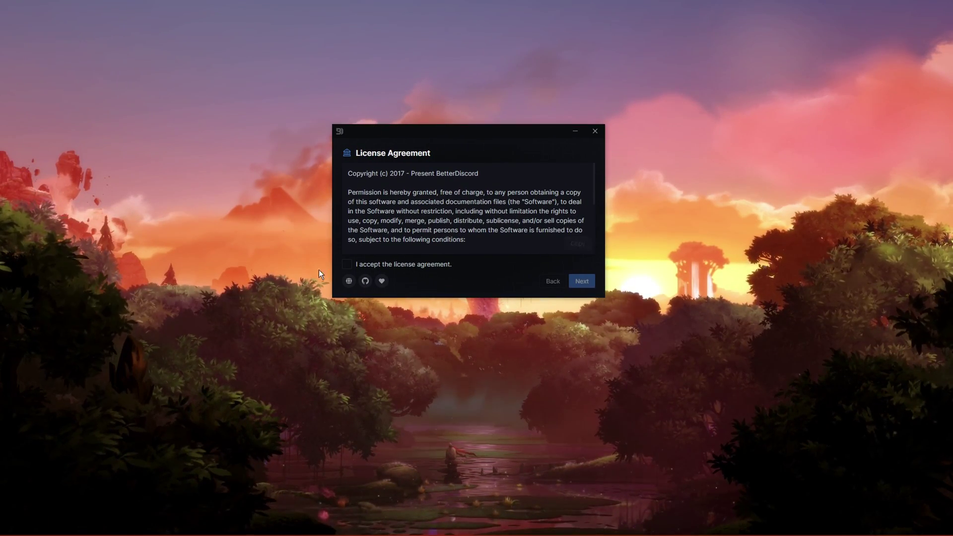
pyautogui.click(346, 264)
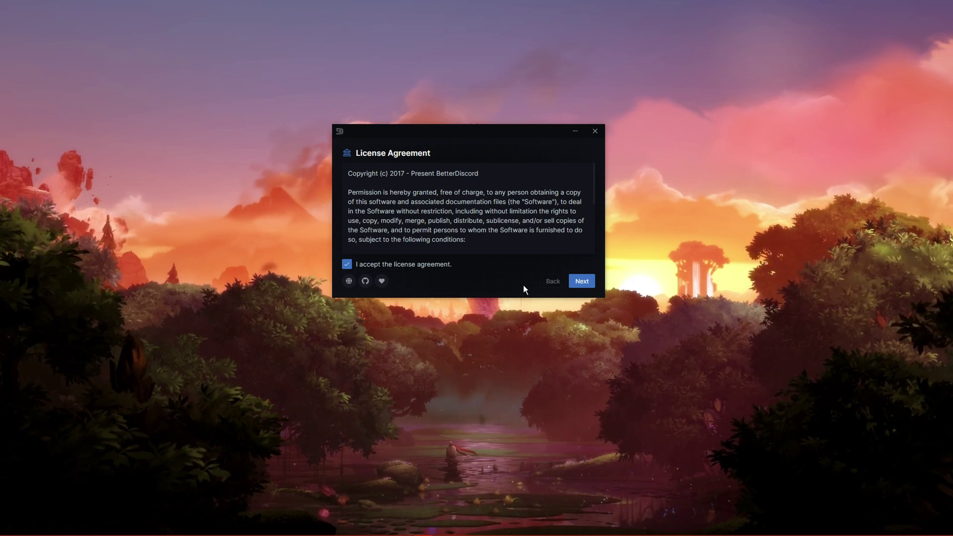
pyautogui.click(581, 282)
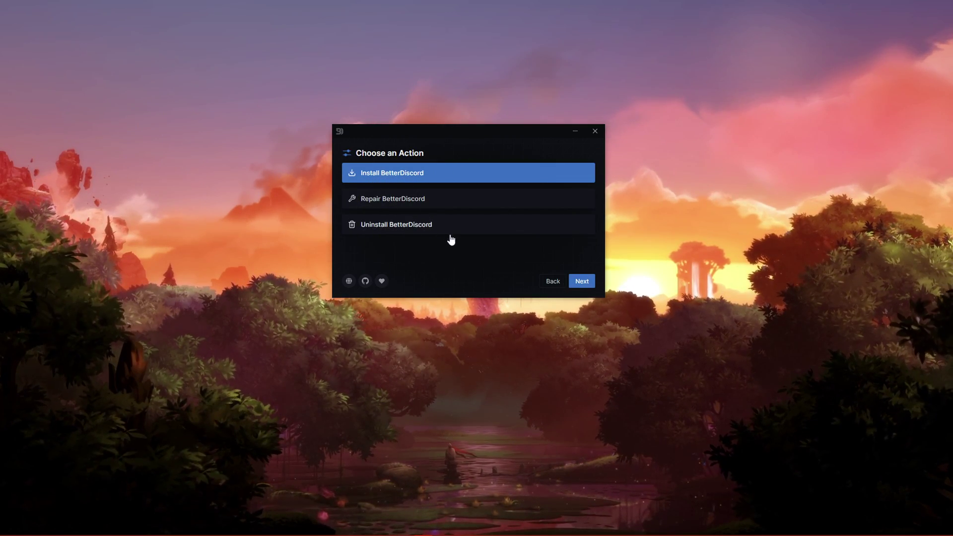
pyautogui.click(577, 284)
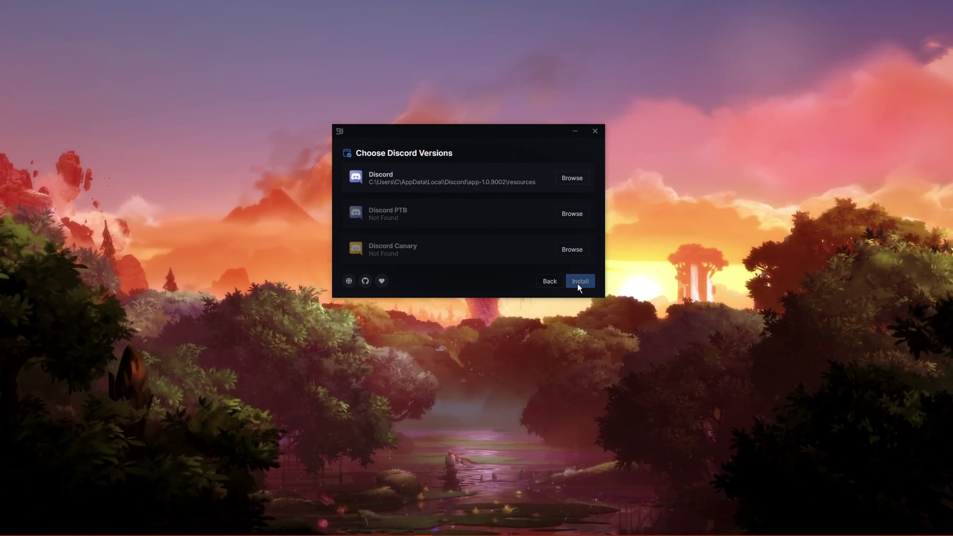
pyautogui.click(431, 193)
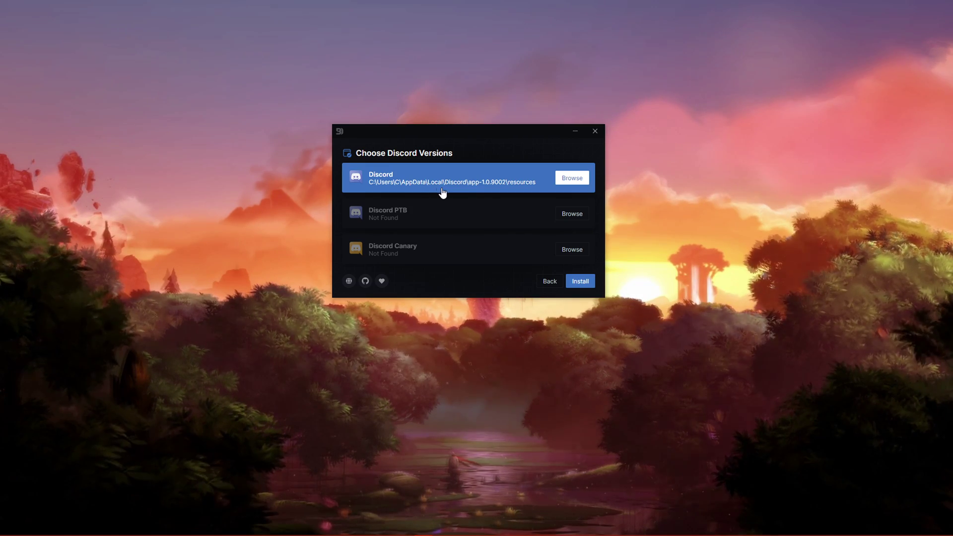
# - Select the Discord app-1.0.9002 folder as install location and install BetterDiscord
pyautogui.click(561, 180)
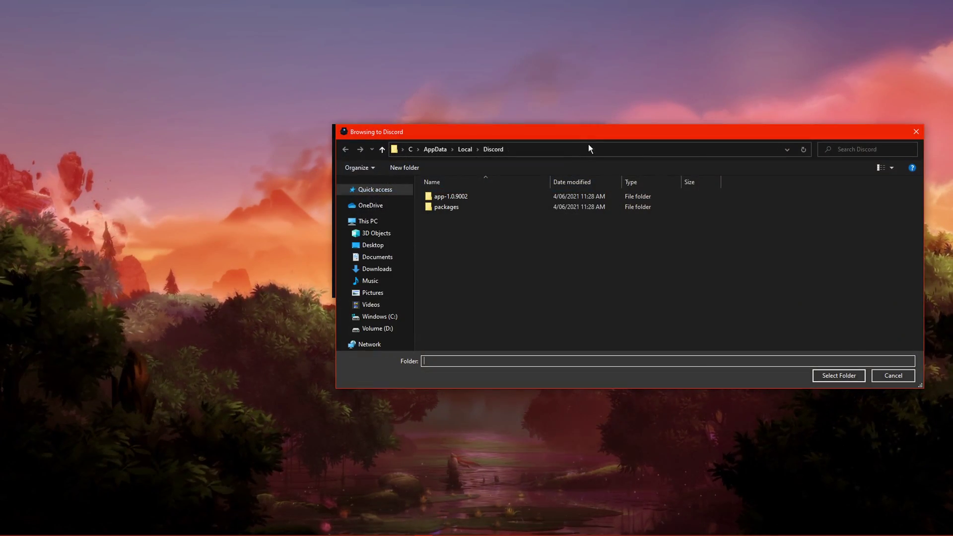
pyautogui.moveTo(529, 132); pyautogui.dragTo(340, 124)
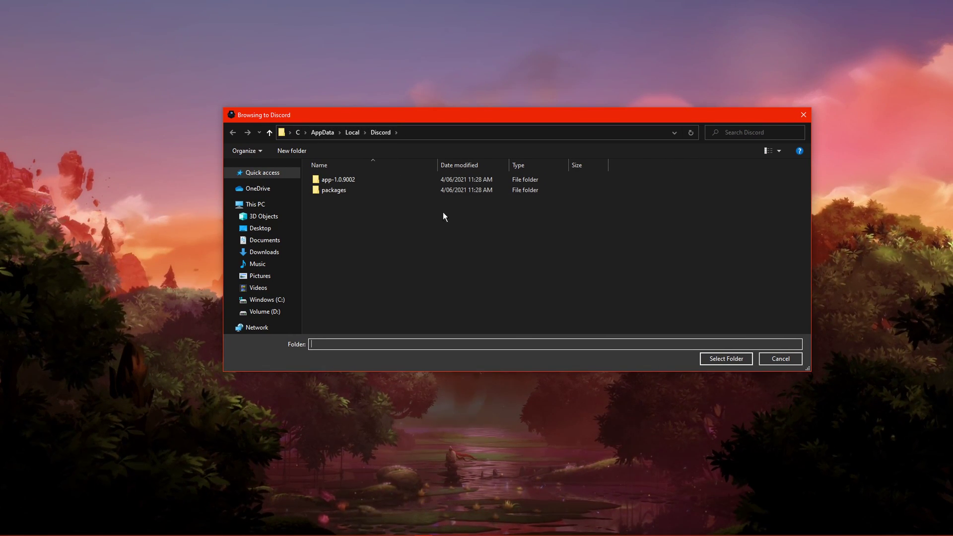
pyautogui.click(744, 359)
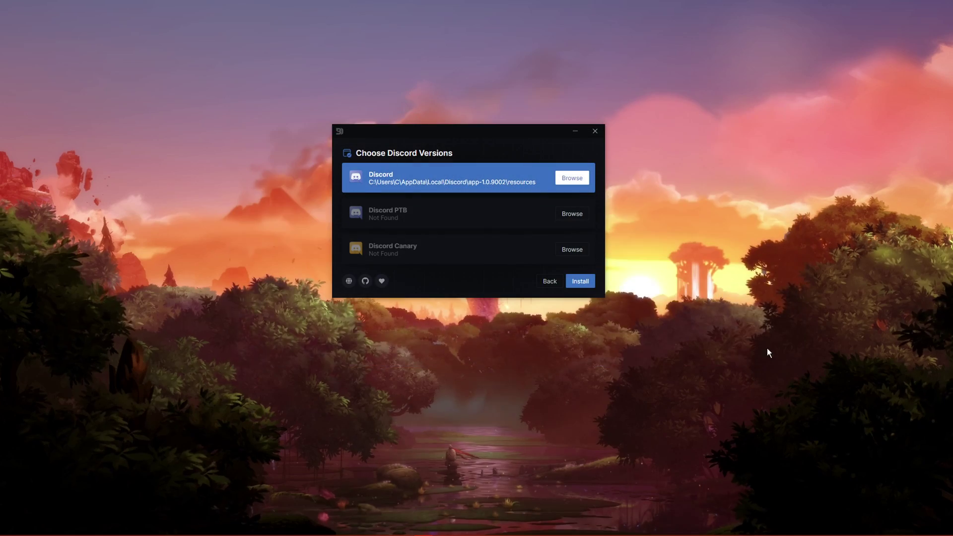
pyautogui.click(577, 282)
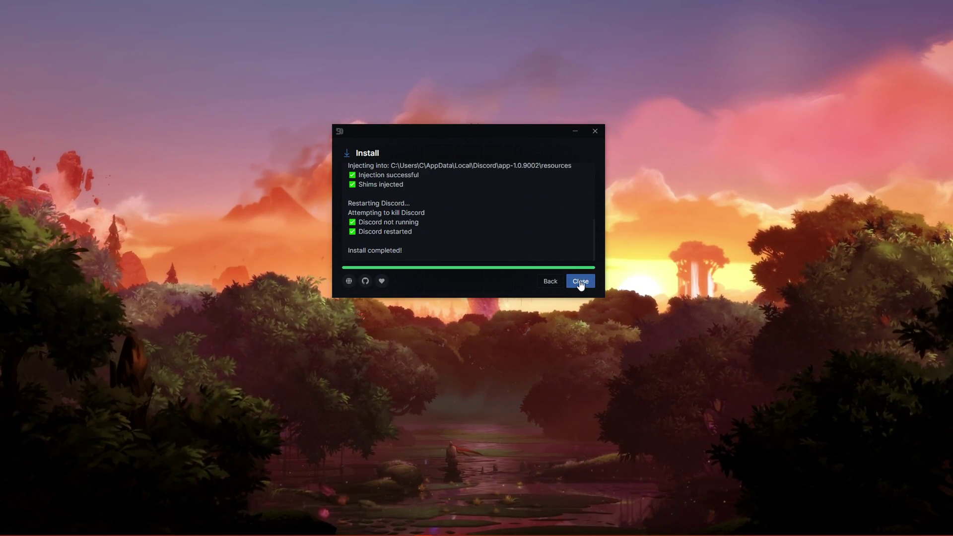
# - Close the installer, relaunch Discord from Windows search, and dismiss the Streamer Mode notice
pyautogui.click(578, 281)
pyautogui.press('super')
pyautogui.write('di')
pyautogui.press('Return')
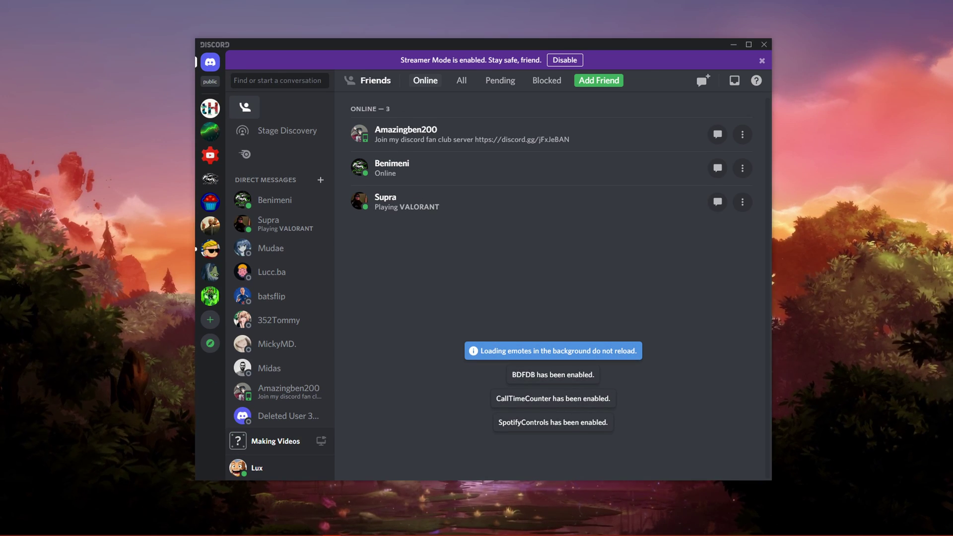
pyautogui.click(762, 61)
# - Minimize Chrome and open Discord's User Settings, scrolling down to the BetterDiscord section
pyautogui.click(762, 60)
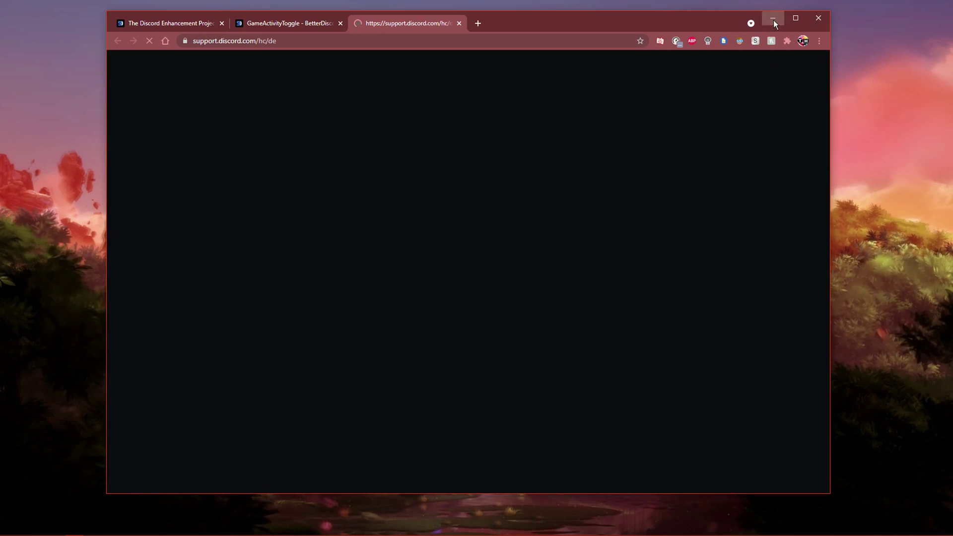
pyautogui.click(773, 20)
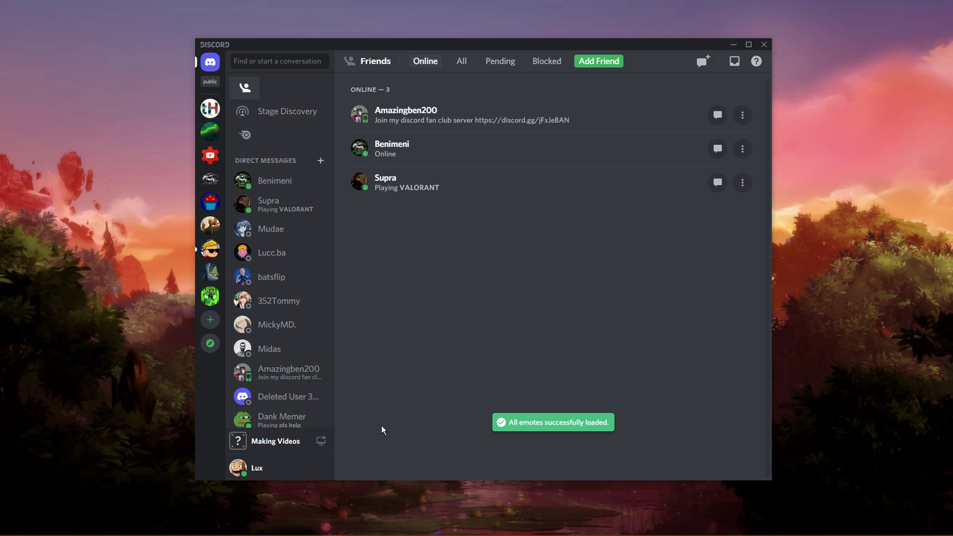
pyautogui.moveTo(321, 470)
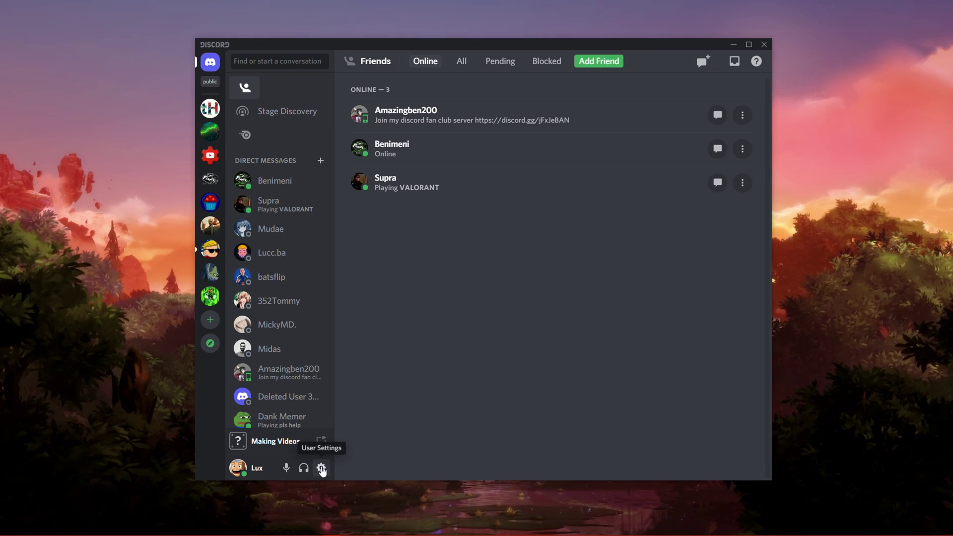
pyautogui.click(322, 469)
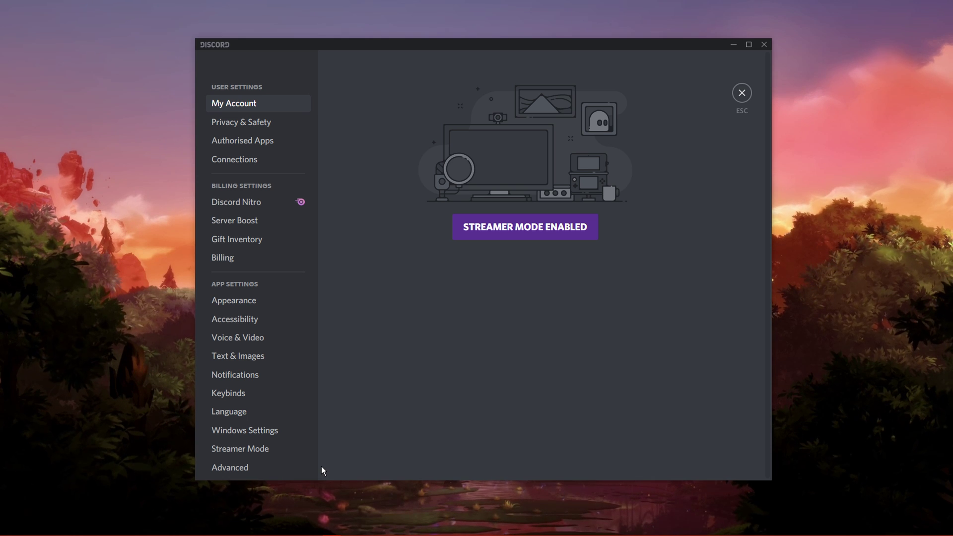
pyautogui.scroll(-7, 243, 409)
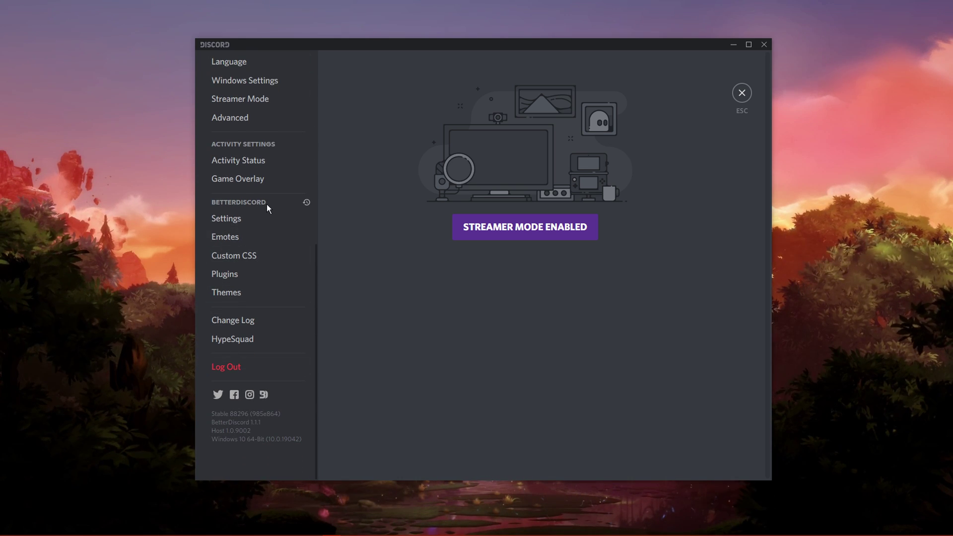
# - Open BetterDiscord's Plugins page and its plugins folder in File Explorer beside Discord
pyautogui.click(247, 275)
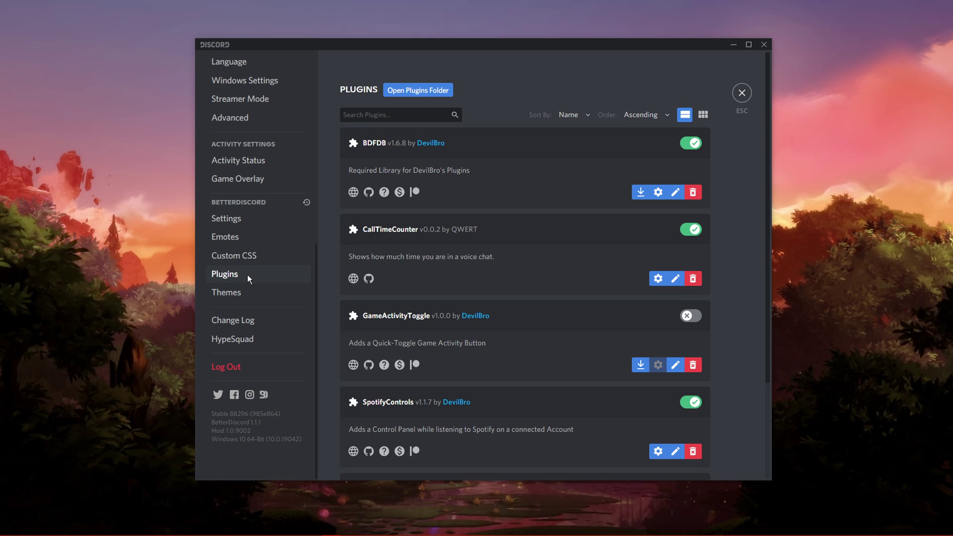
pyautogui.click(407, 91)
pyautogui.moveTo(823, 85); pyautogui.dragTo(477, 51)
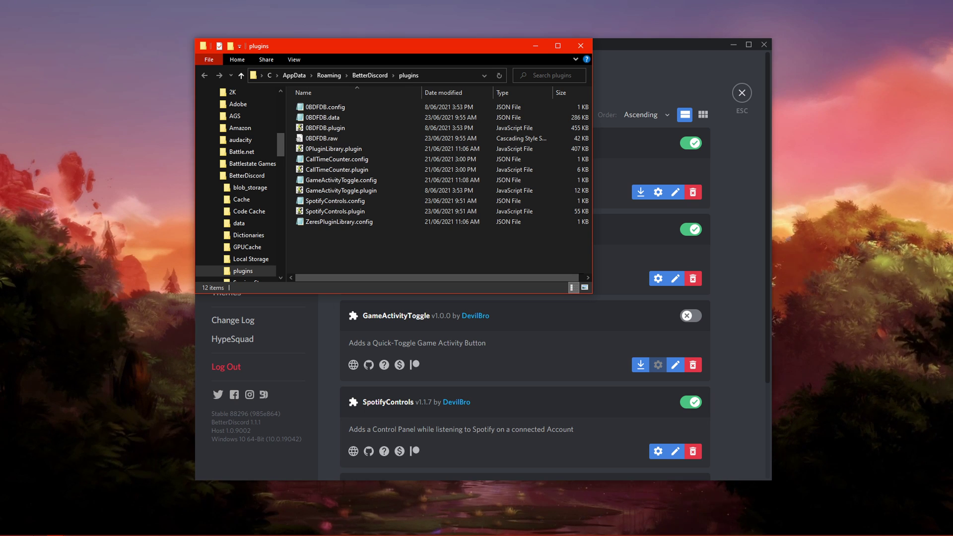
# - In Chrome, close the Discord help tab and download the GameActivityToggle plugin file, then minimize Chrome
pyautogui.moveTo(30, 533)
pyautogui.click(70, 530)
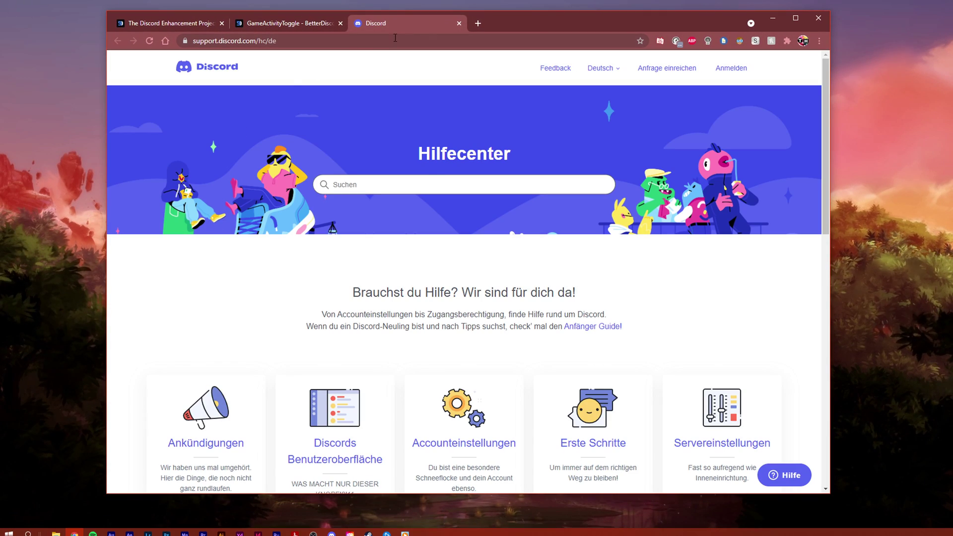
pyautogui.click(458, 22)
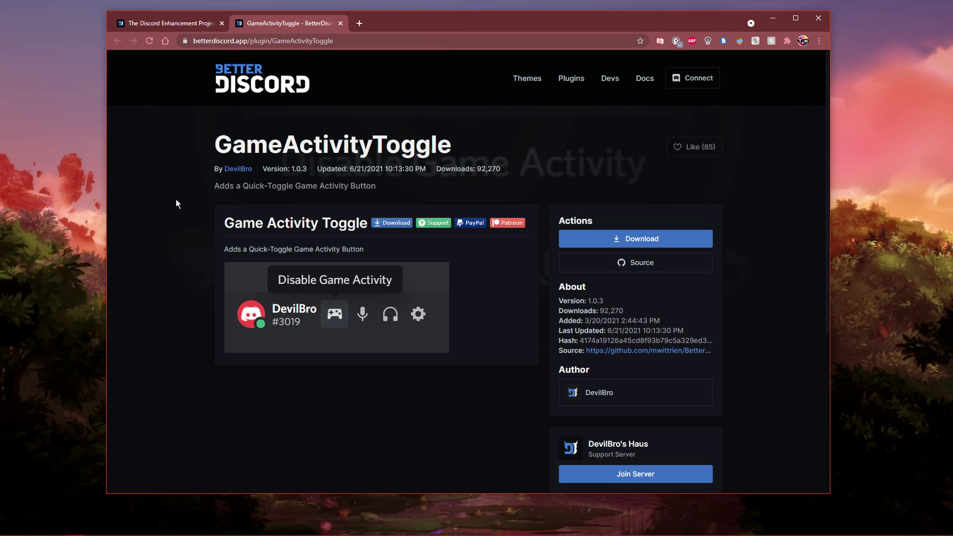
pyautogui.scroll(-1, 177, 203)
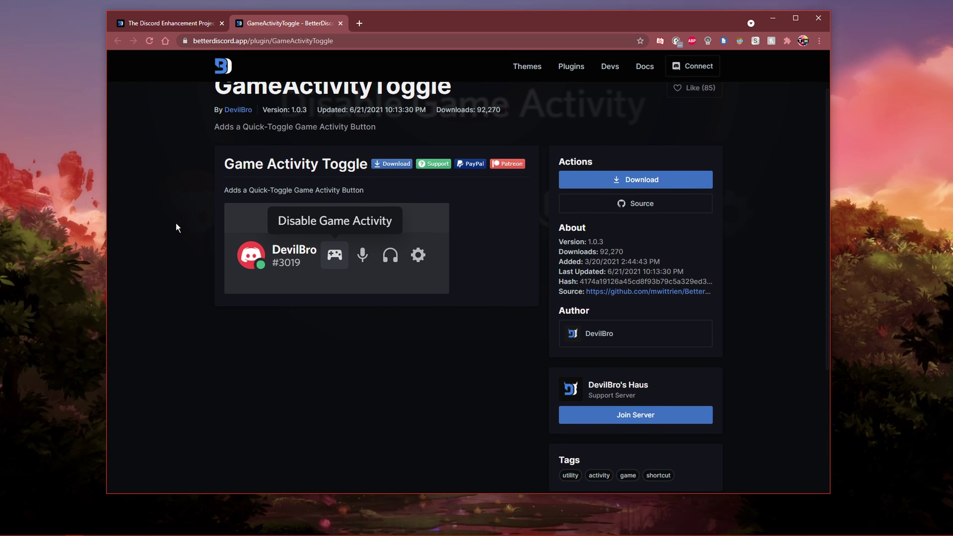
pyautogui.scroll(1, 176, 202)
pyautogui.click(607, 215)
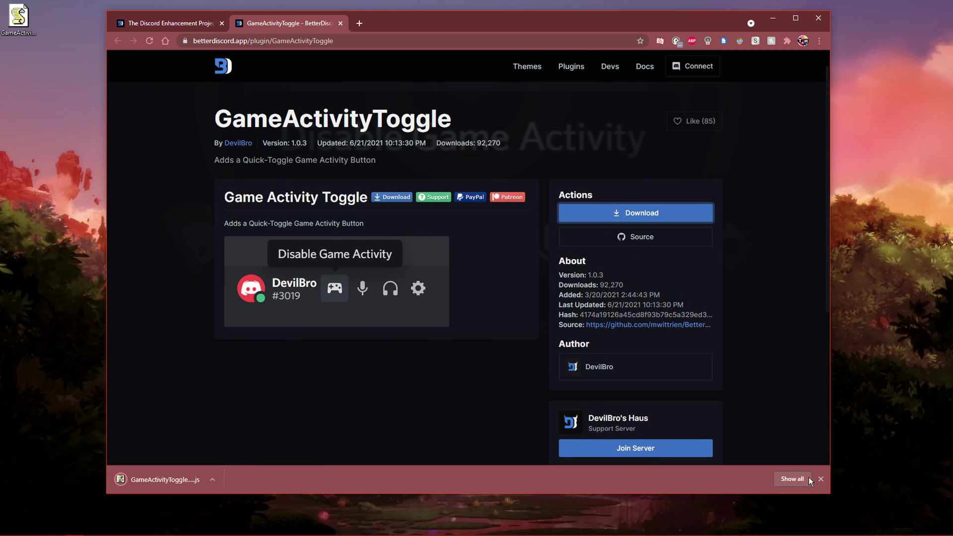
pyautogui.click(820, 479)
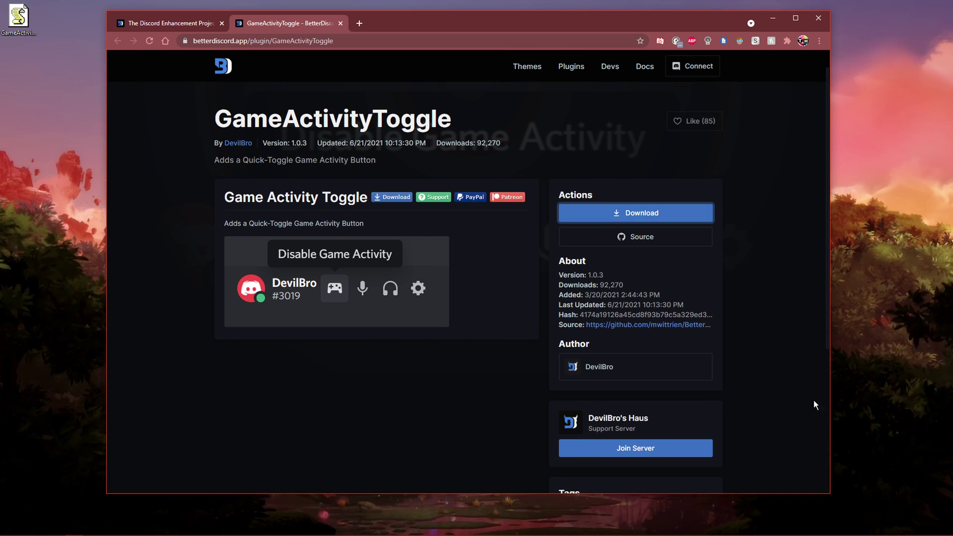
pyautogui.click(772, 17)
# - Move GameActivityToggle.plugin into the plugins folder replacing the old copy, and dismiss the Addon Errors message
pyautogui.moveTo(19, 18); pyautogui.dragTo(102, 73)
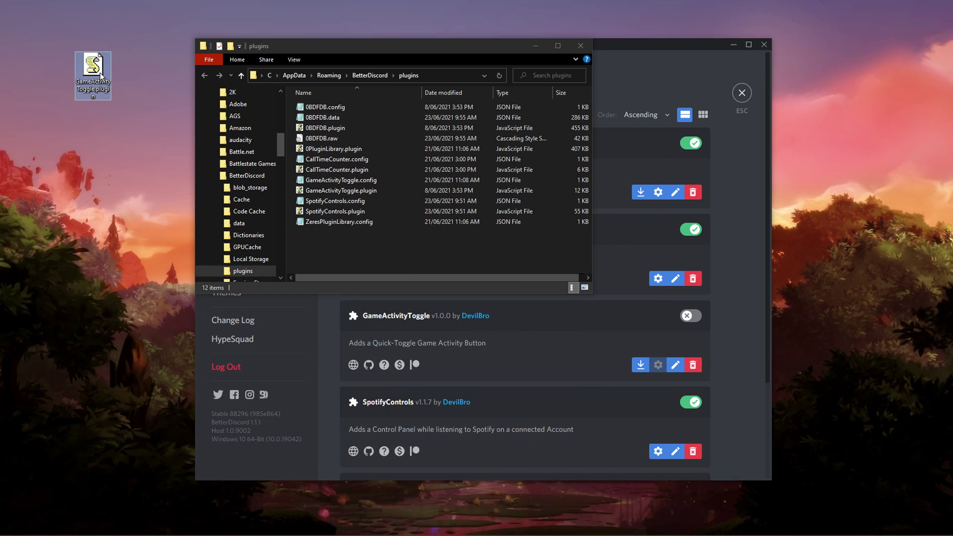
pyautogui.moveTo(290, 248); pyautogui.dragTo(395, 261)
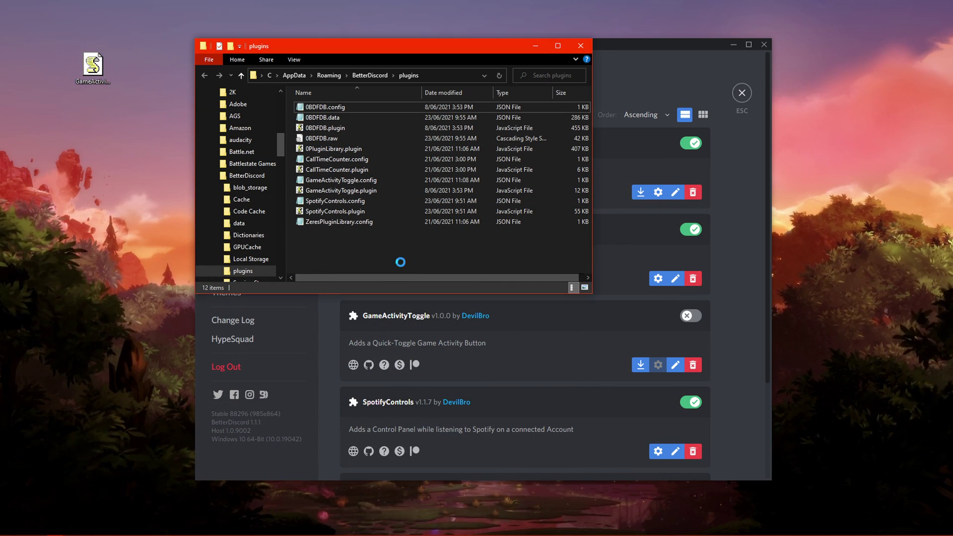
pyautogui.click(339, 203)
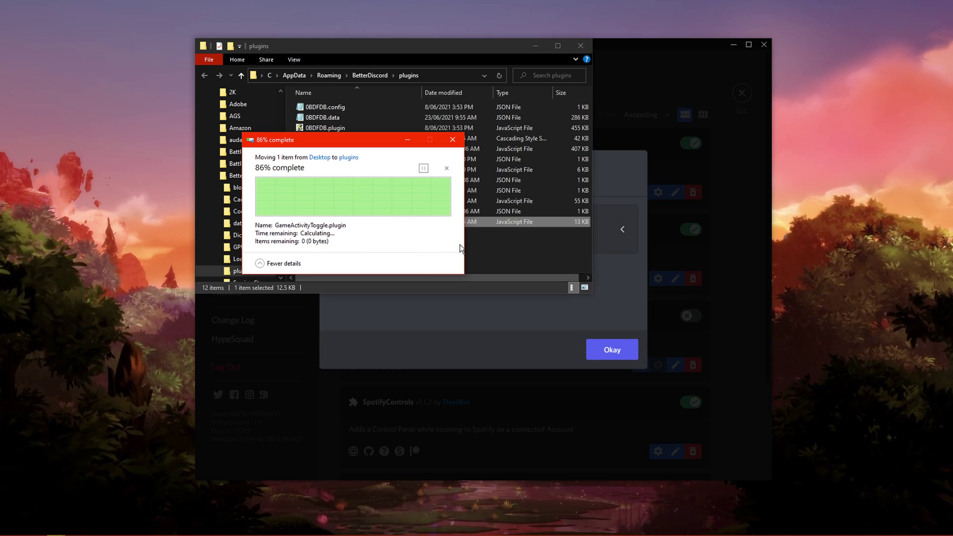
pyautogui.click(537, 46)
pyautogui.click(619, 354)
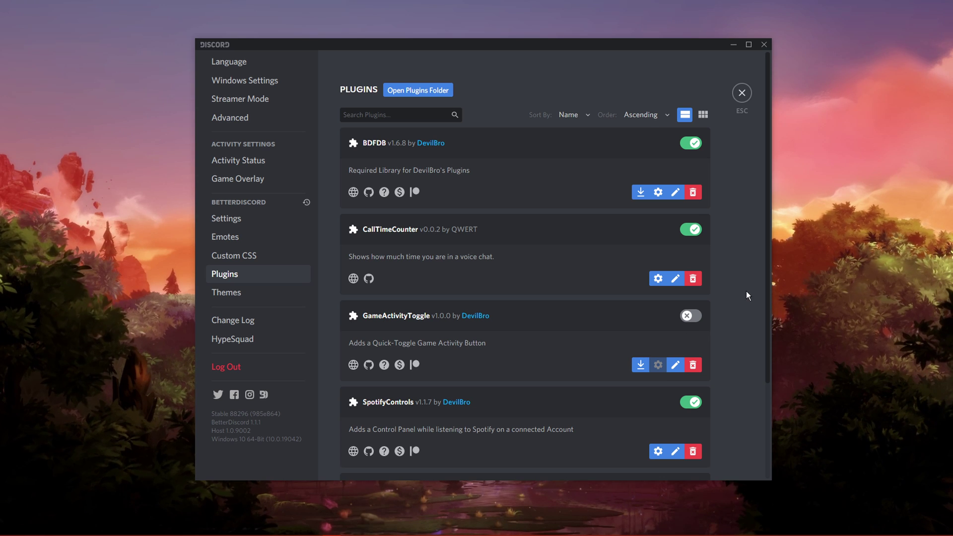
# - Switch the GameActivityToggle plugin on and then back off
pyautogui.scroll(-2, 745, 291)
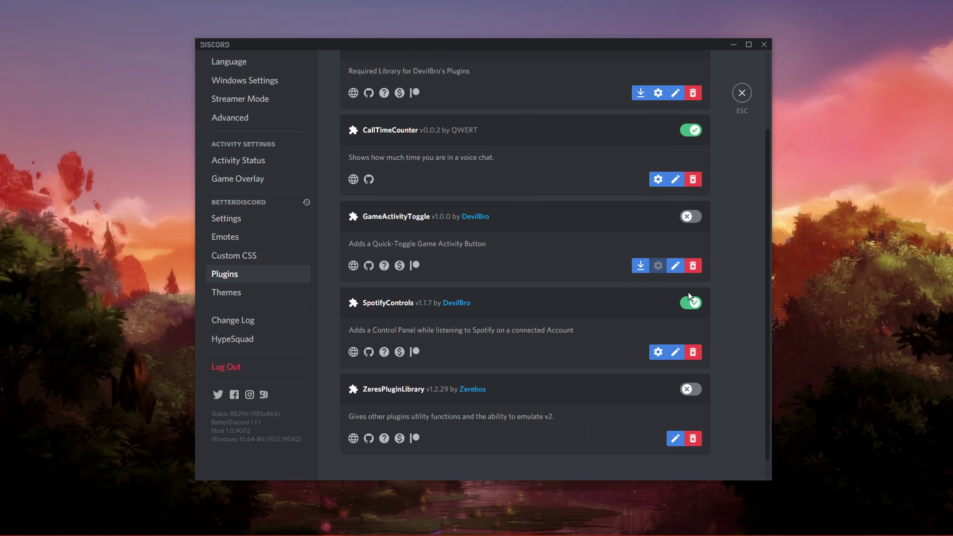
pyautogui.moveTo(486, 244); pyautogui.dragTo(355, 252)
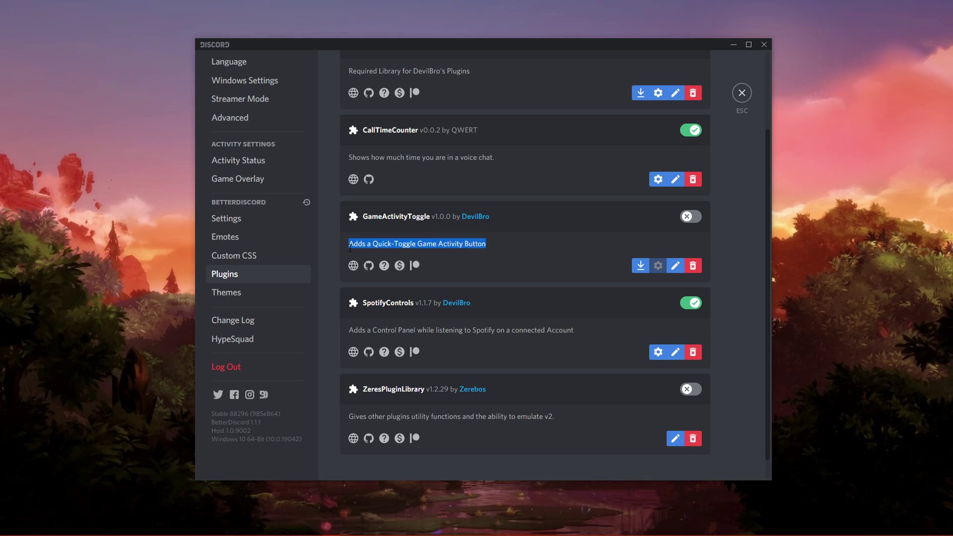
pyautogui.click(690, 217)
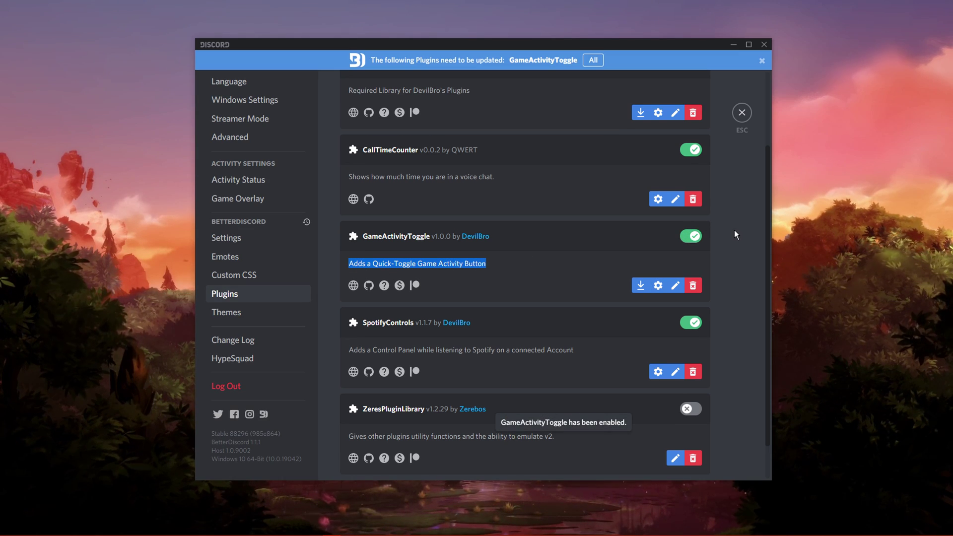
pyautogui.click(587, 264)
pyautogui.click(694, 236)
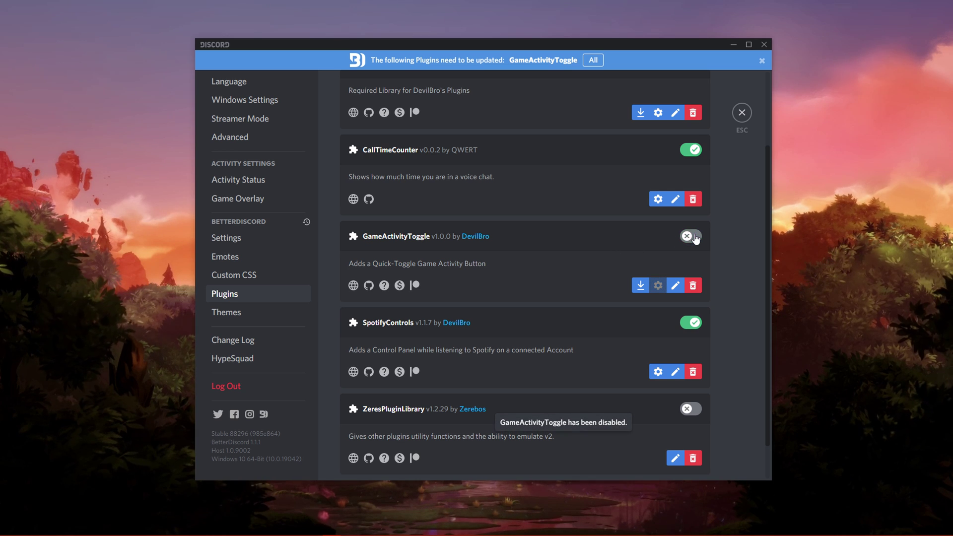
# - Disable CallTimeCounter and SpotifyControls, then re-enable CallTimeCounter
pyautogui.click(691, 151)
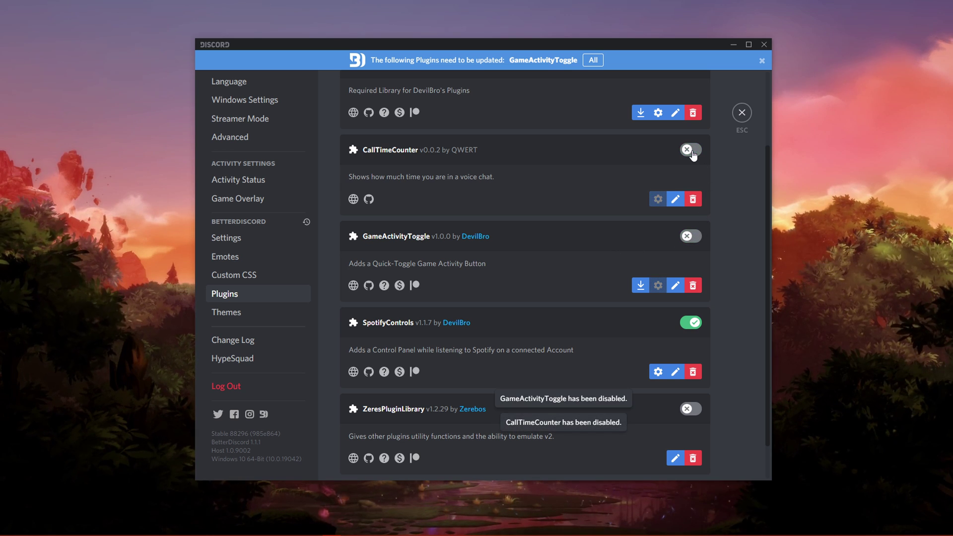
pyautogui.click(692, 323)
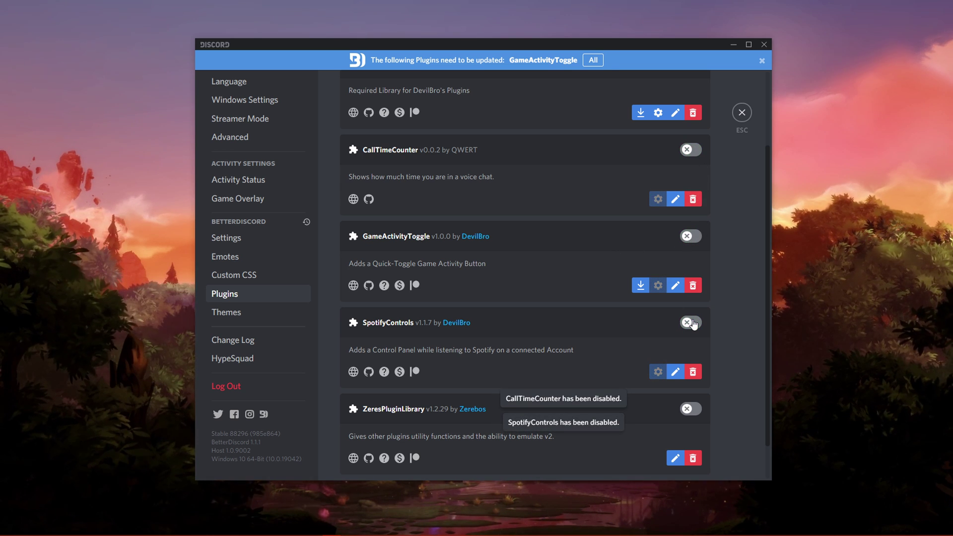
pyautogui.scroll(3, 692, 298)
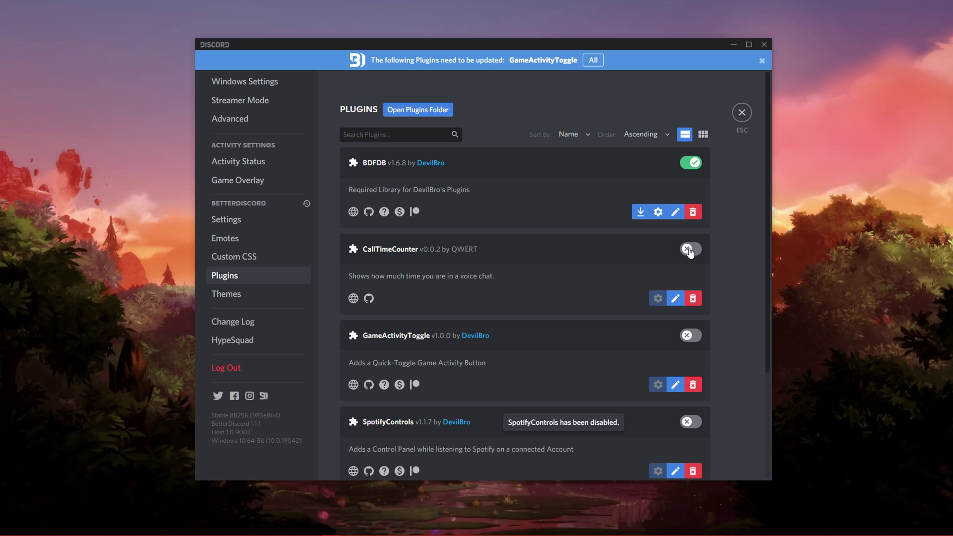
pyautogui.click(690, 249)
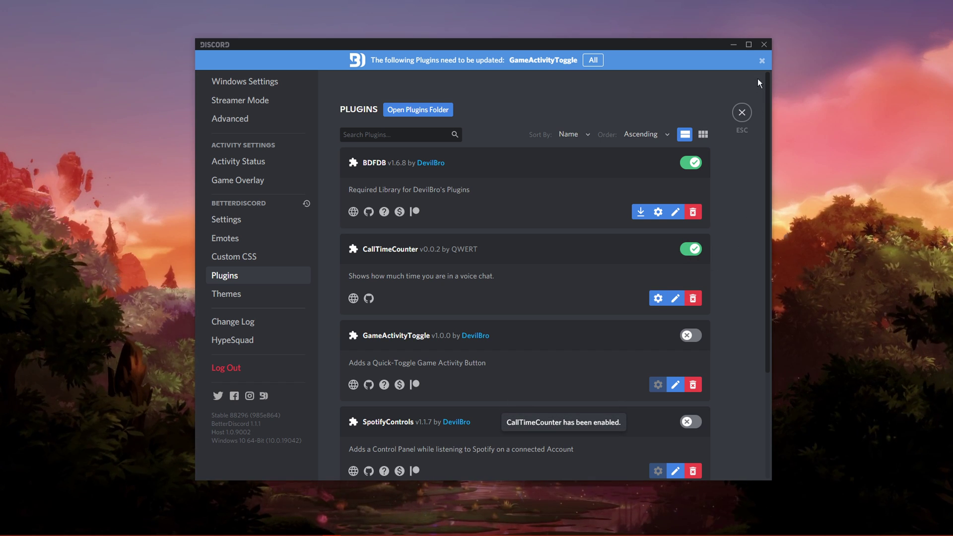